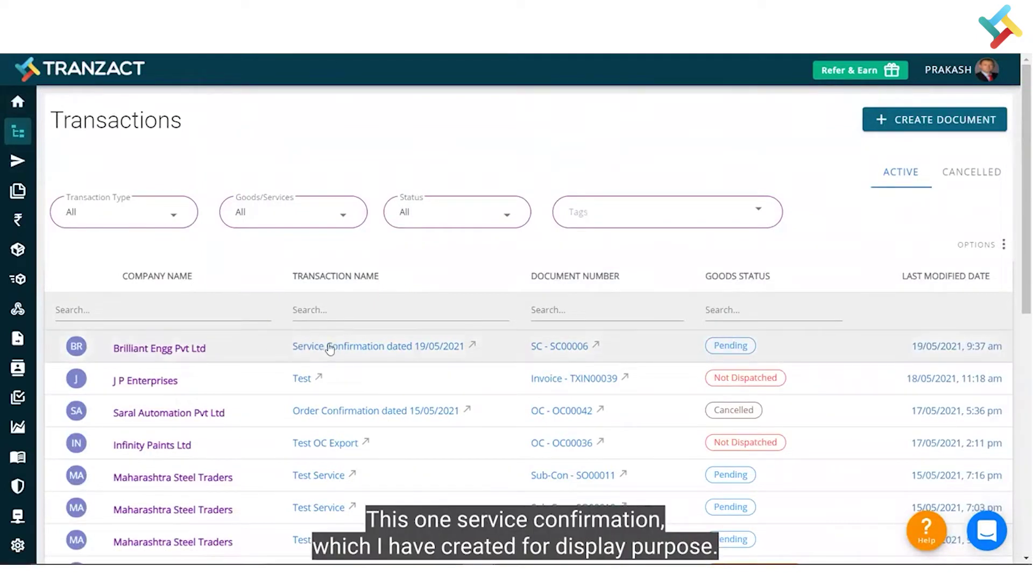
Open the 19/05/2021 Service Confirmation and list the documents that can be created from it.
{"action": "left_click", "coordinate": [395, 346]}
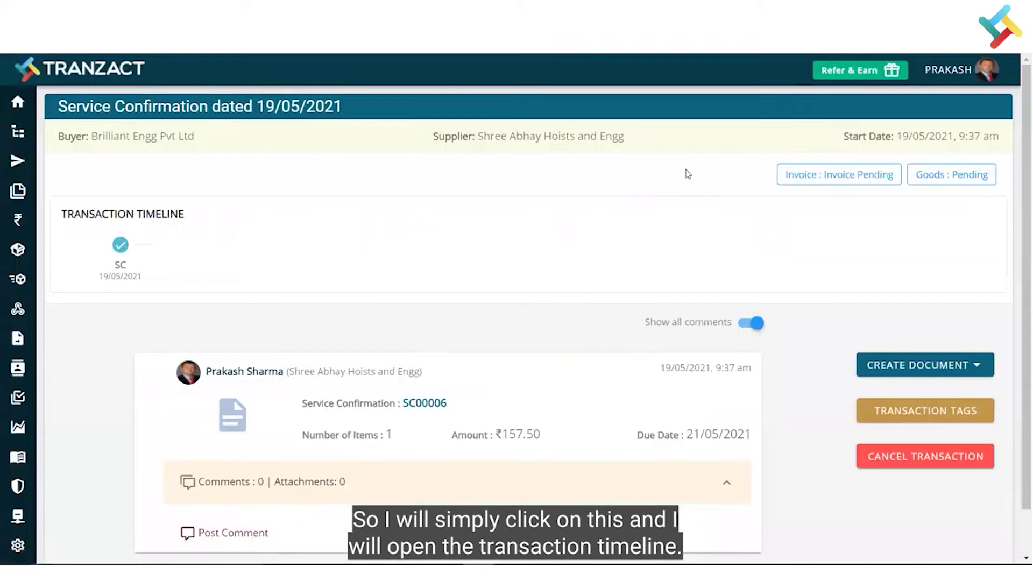
{"action": "scroll", "coordinate": [581, 423], "scroll_direction": "down", "scroll_amount": 1}
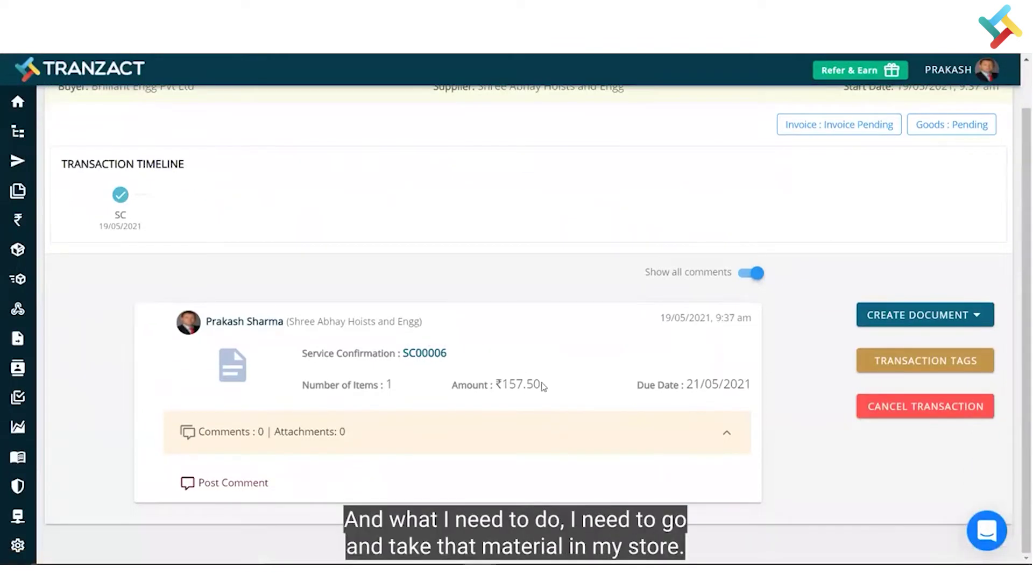
{"action": "scroll", "coordinate": [543, 386], "scroll_direction": "up", "scroll_amount": 1}
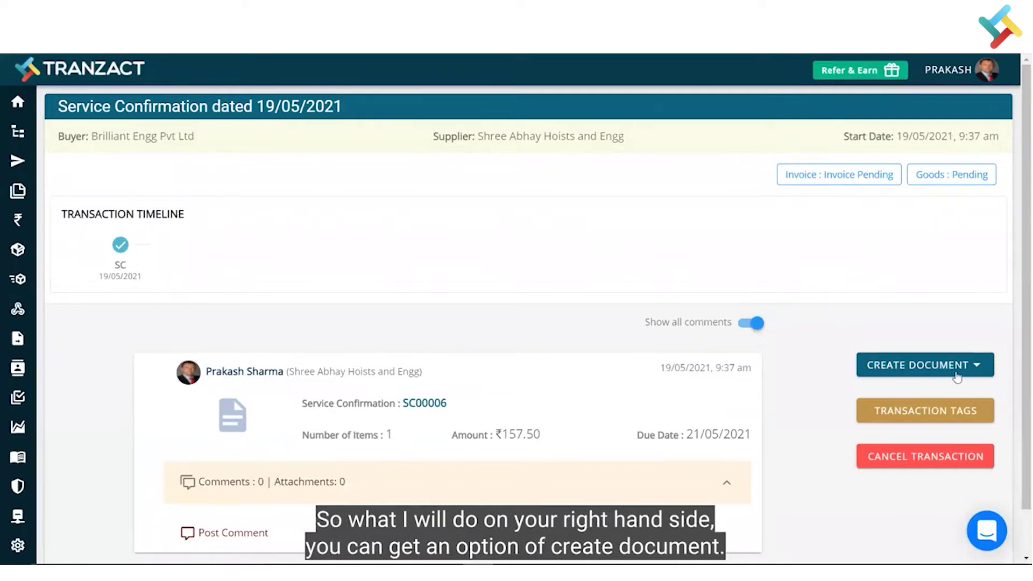
{"action": "left_click", "coordinate": [934, 367]}
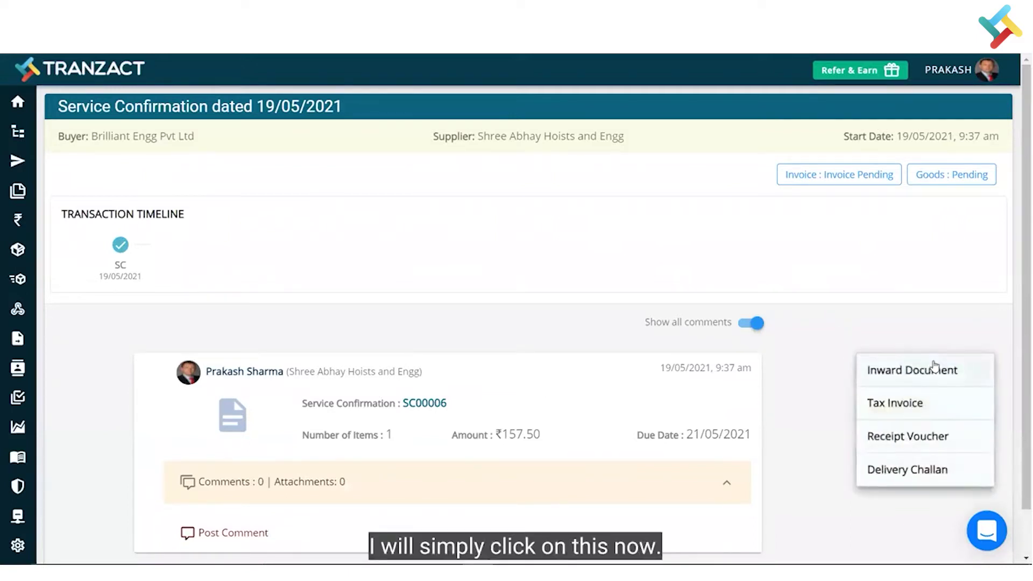
Create an Inward Document from the service confirmation and review its prefilled details down to the item table.
{"action": "left_click", "coordinate": [895, 371]}
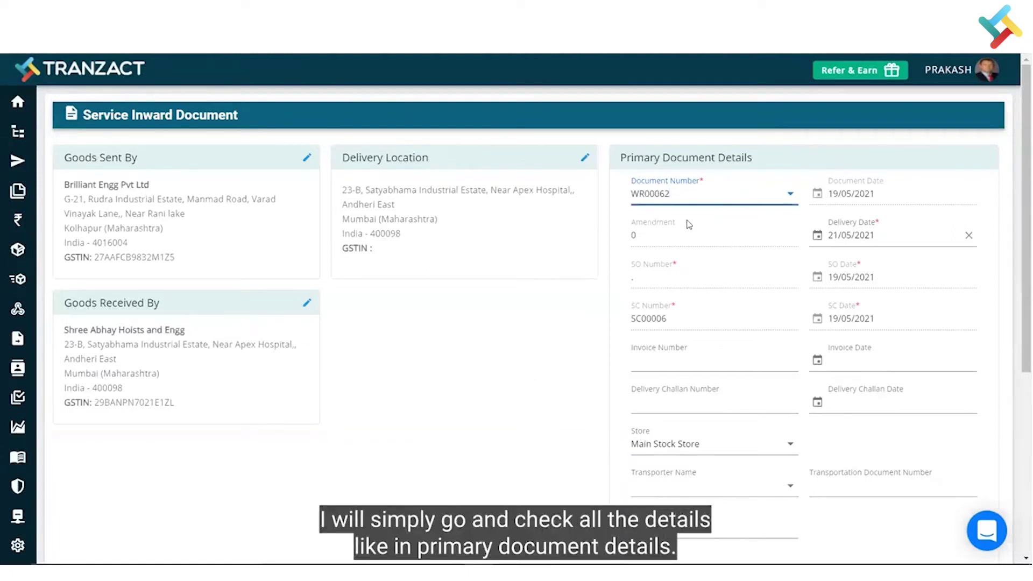
{"action": "scroll", "coordinate": [711, 374], "scroll_direction": "down", "scroll_amount": 1}
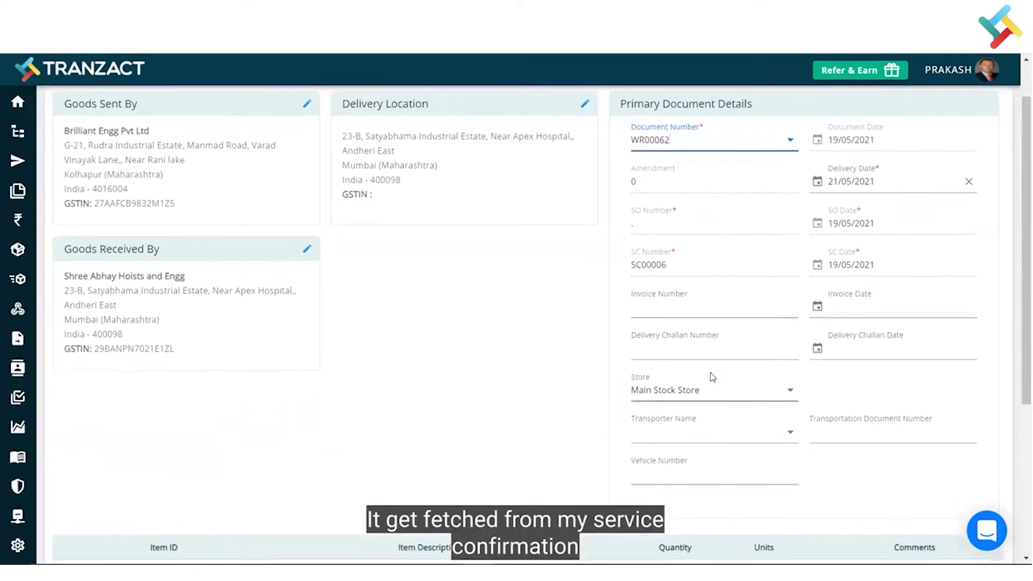
{"action": "scroll", "coordinate": [353, 329], "scroll_direction": "up", "scroll_amount": 1}
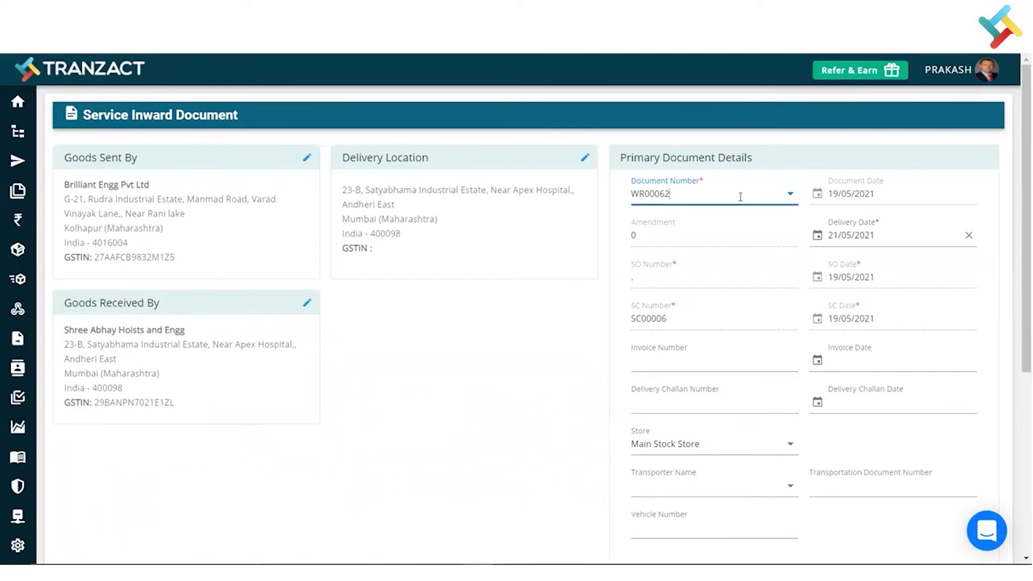
{"action": "scroll", "coordinate": [709, 349], "scroll_direction": "down", "scroll_amount": 1}
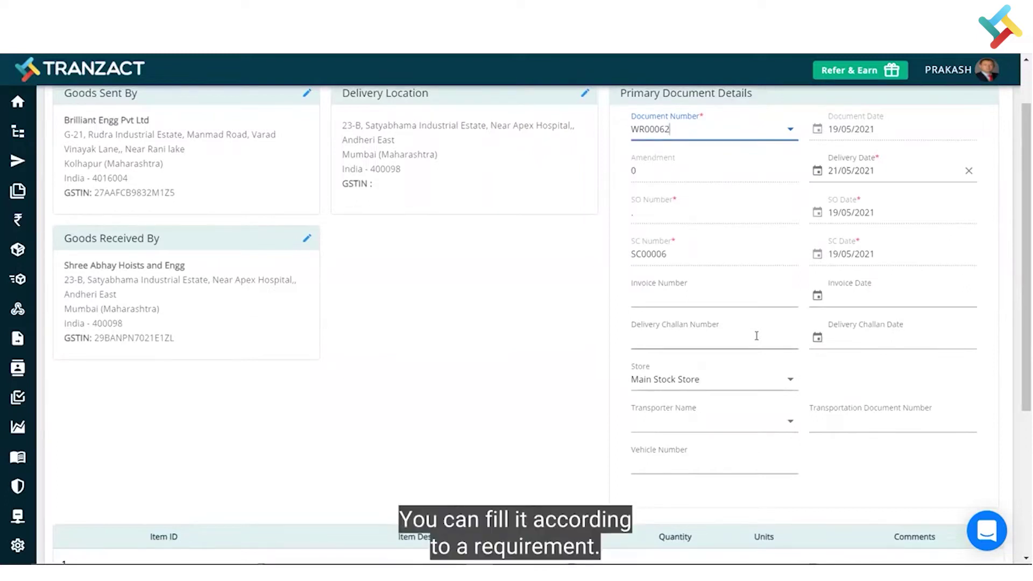
{"action": "scroll", "coordinate": [756, 335], "scroll_direction": "down", "scroll_amount": 4}
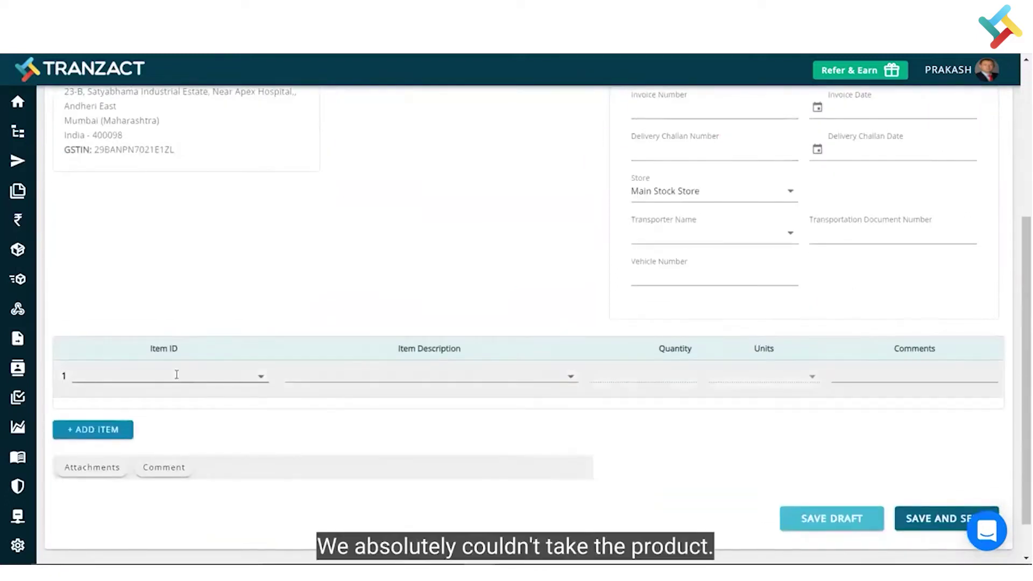
Add items PCBV2001 and BDK001 to the inward document, 10 NOS each.
{"action": "left_click", "coordinate": [151, 374]}
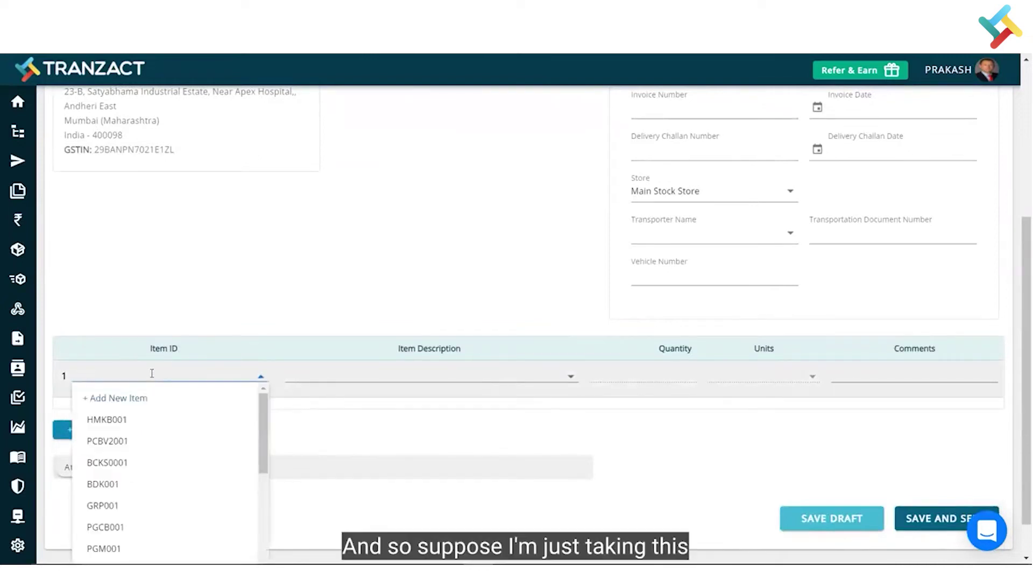
{"action": "left_click", "coordinate": [122, 442]}
{"action": "left_click", "coordinate": [643, 371]}
{"action": "type", "text": "10"}
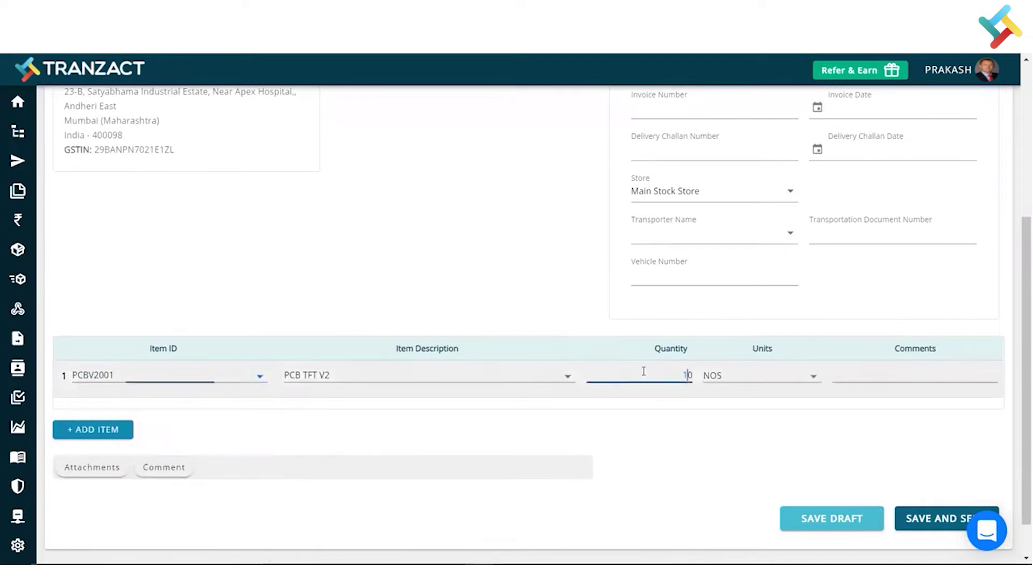
{"action": "left_click", "coordinate": [109, 436]}
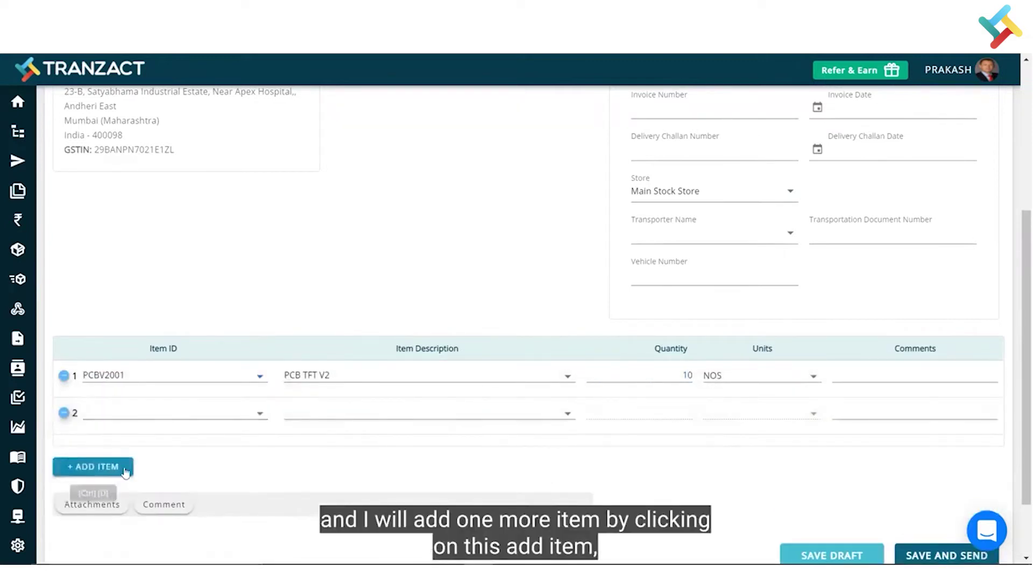
{"action": "left_click", "coordinate": [168, 414]}
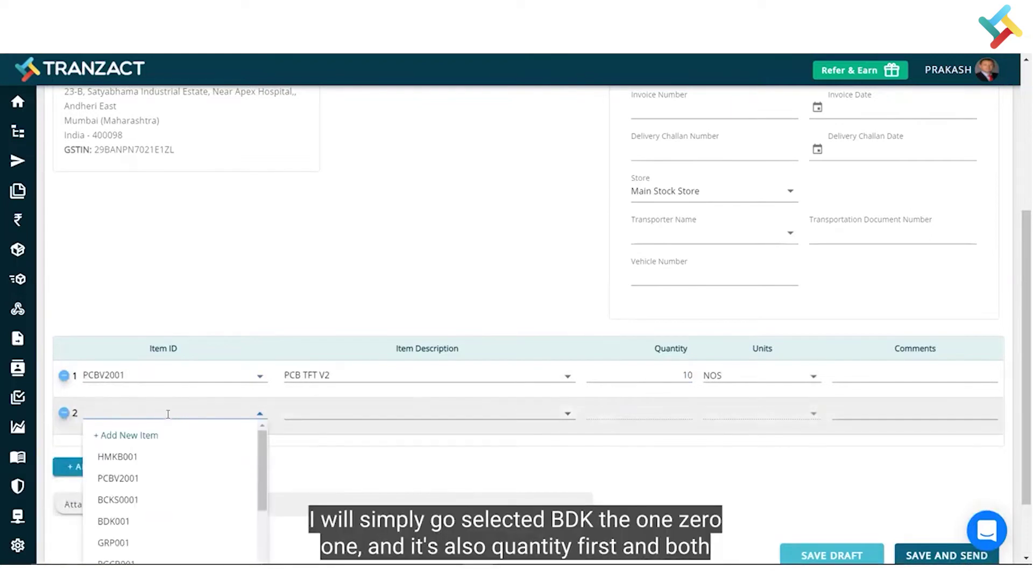
{"action": "left_click", "coordinate": [140, 521]}
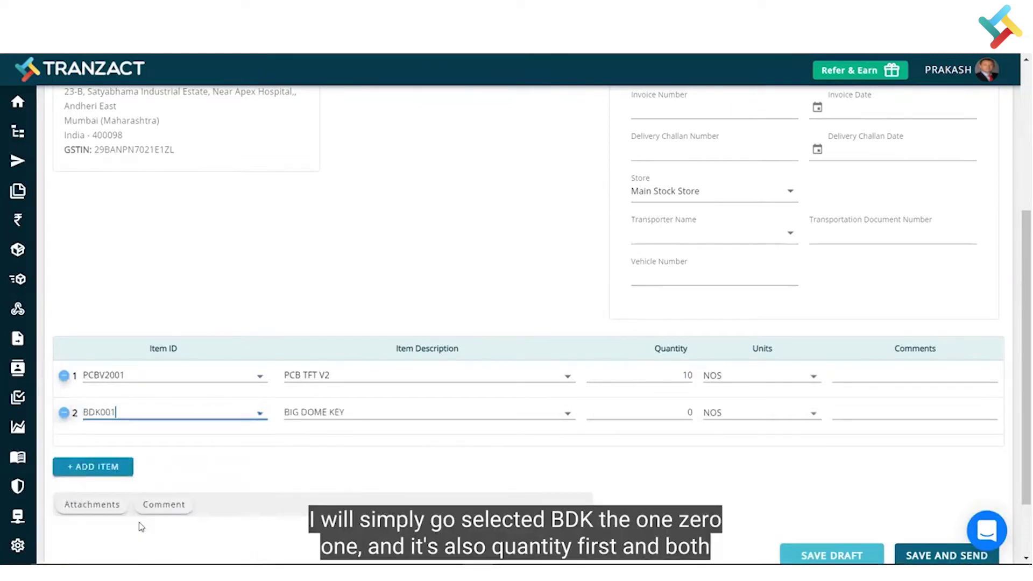
{"action": "left_click", "coordinate": [672, 415]}
{"action": "type", "text": "1"}
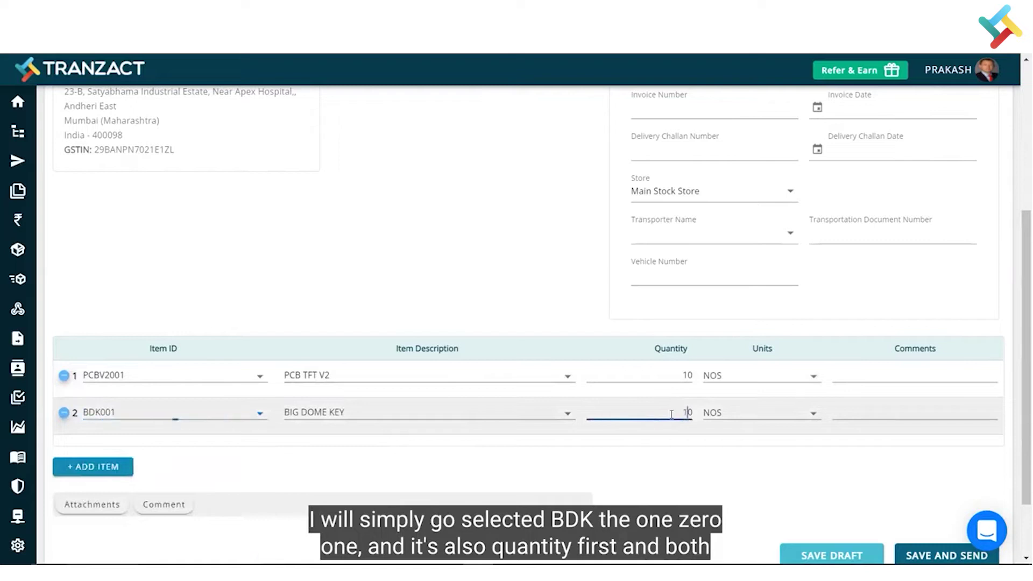
{"action": "left_click", "coordinate": [636, 489]}
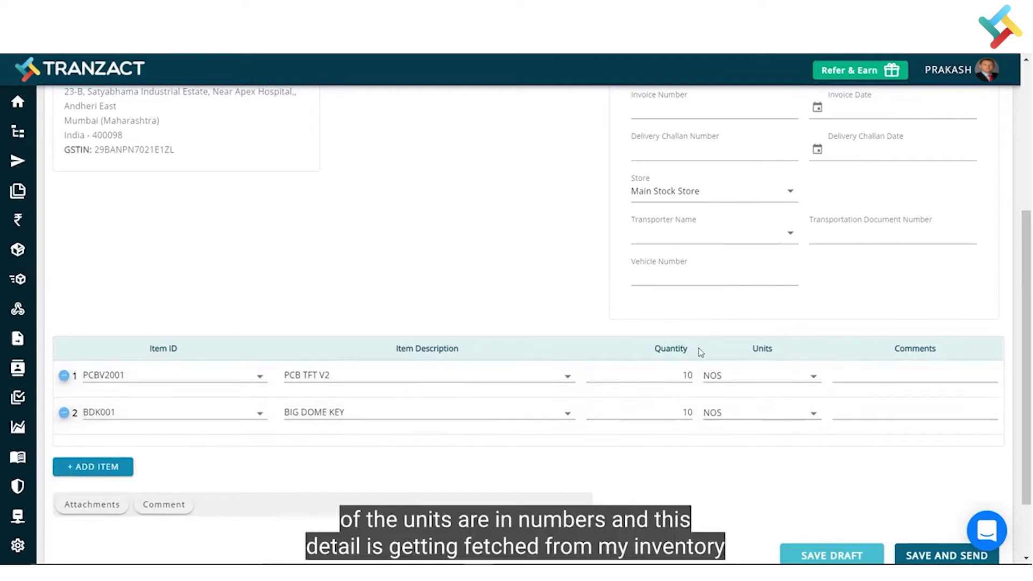
{"action": "scroll", "coordinate": [547, 447], "scroll_direction": "down", "scroll_amount": 2}
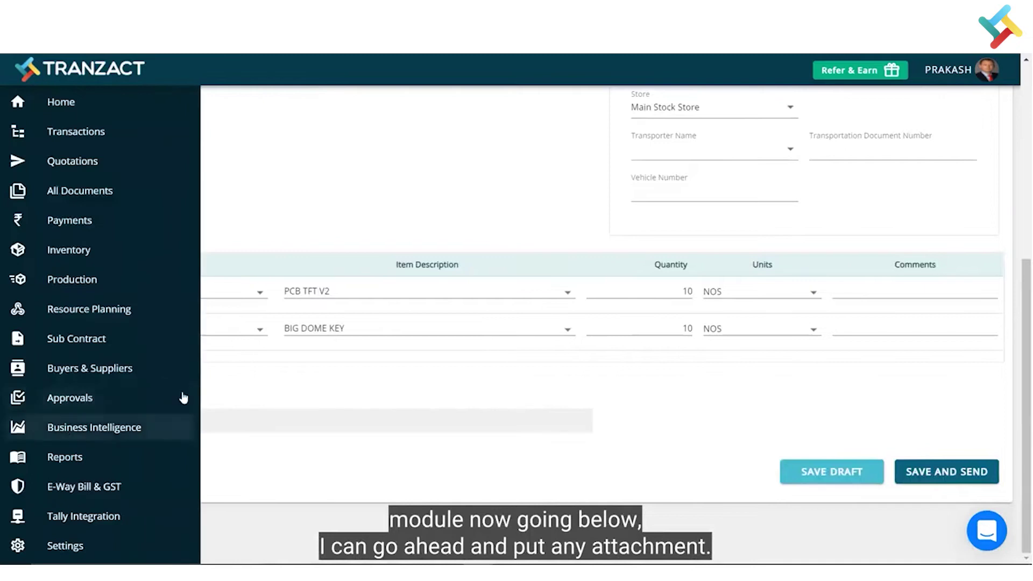
Expand, then collapse the Attachments and Comments panels of the inward document.
{"action": "left_click", "coordinate": [95, 425]}
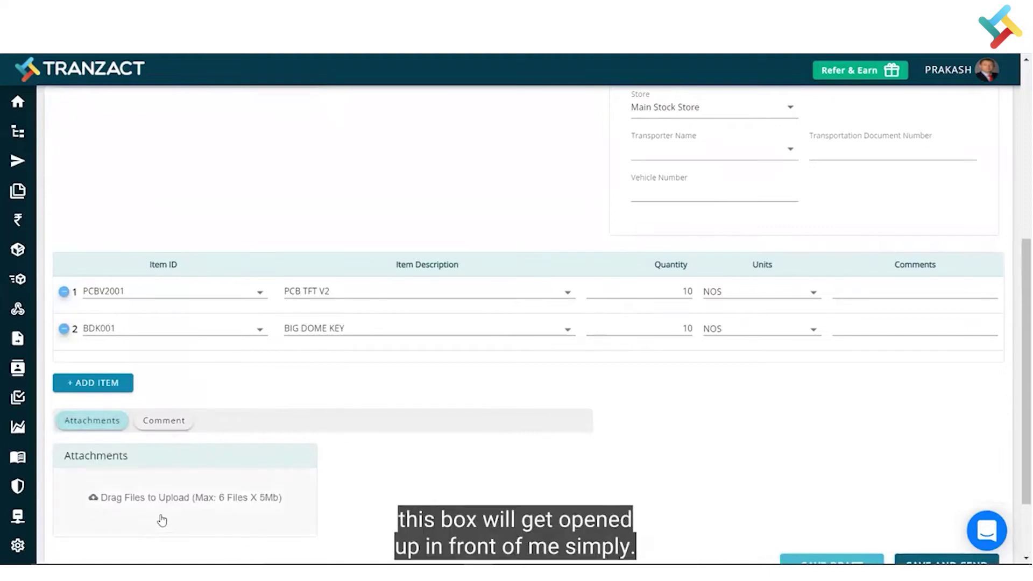
{"action": "left_click", "coordinate": [164, 422]}
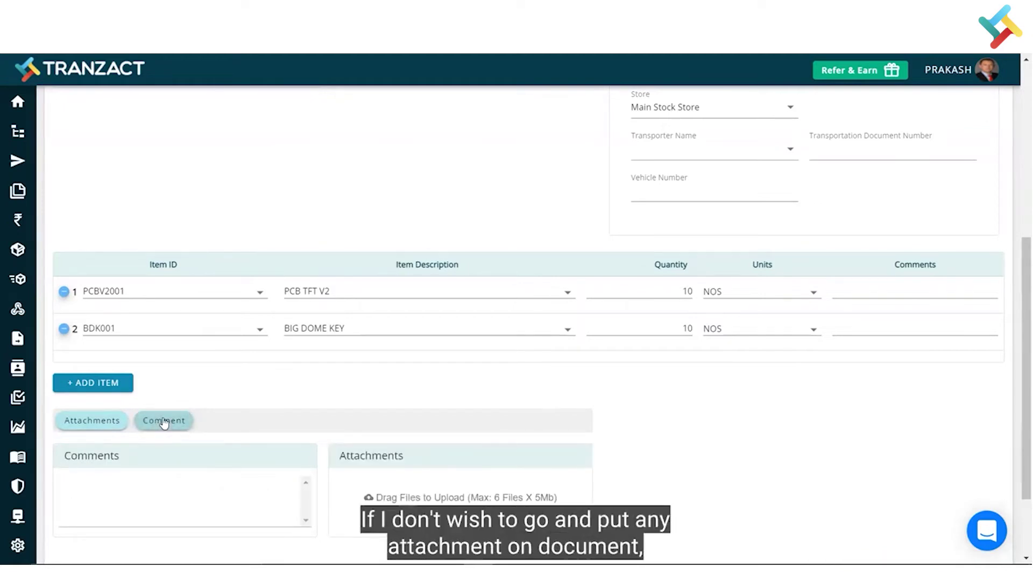
{"action": "left_click", "coordinate": [86, 419]}
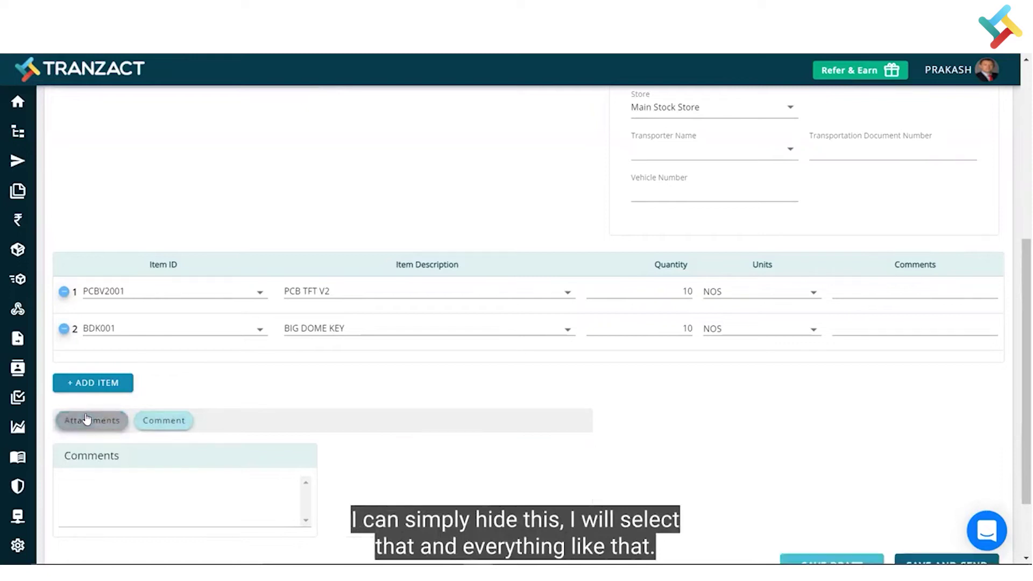
{"action": "left_click", "coordinate": [153, 417]}
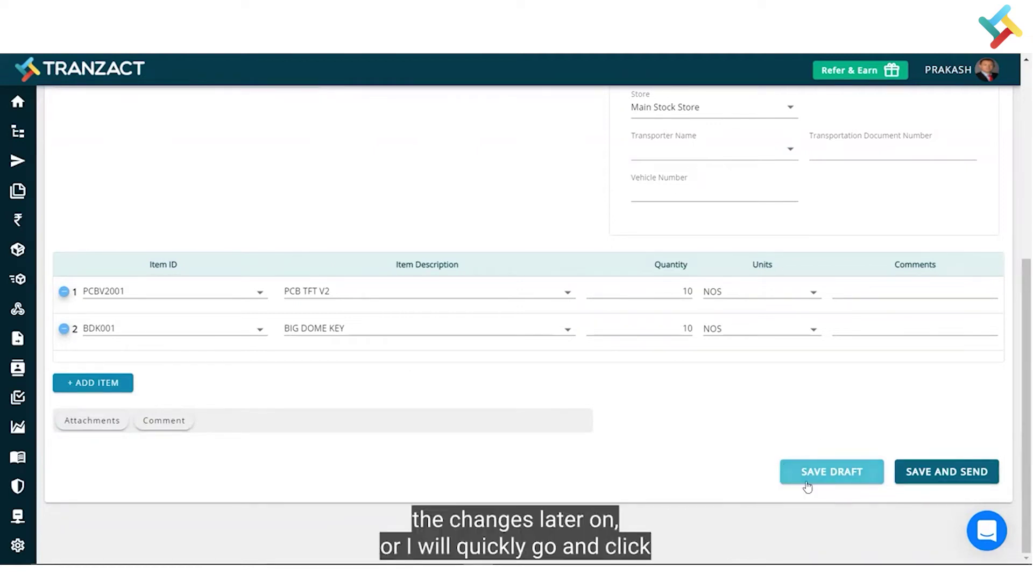
Save and send inward document WR00062, then view its Service Confirmation transaction.
{"action": "left_click", "coordinate": [934, 472]}
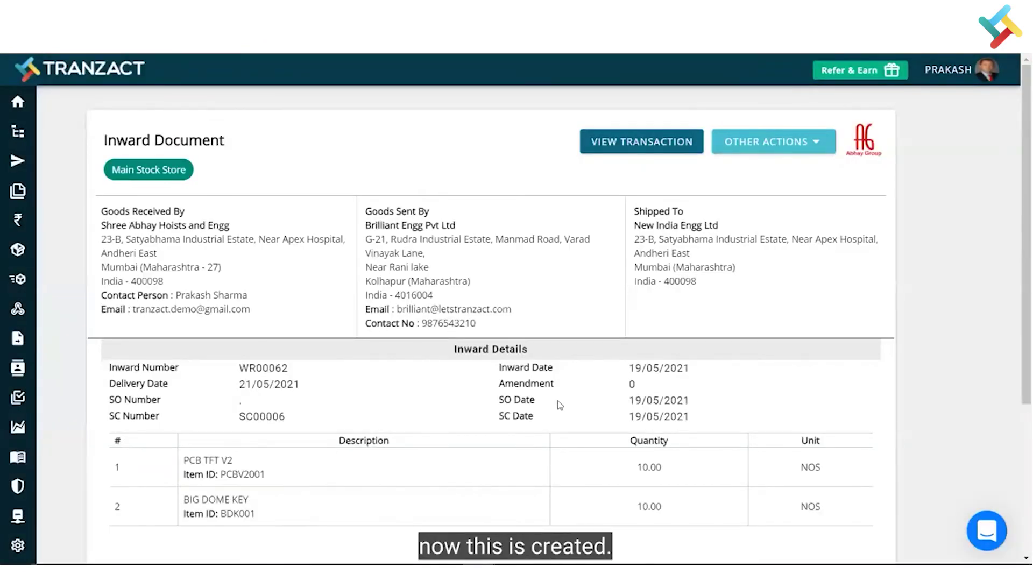
{"action": "scroll", "coordinate": [559, 405], "scroll_direction": "down", "scroll_amount": 5}
{"action": "scroll", "coordinate": [556, 405], "scroll_direction": "up", "scroll_amount": 5}
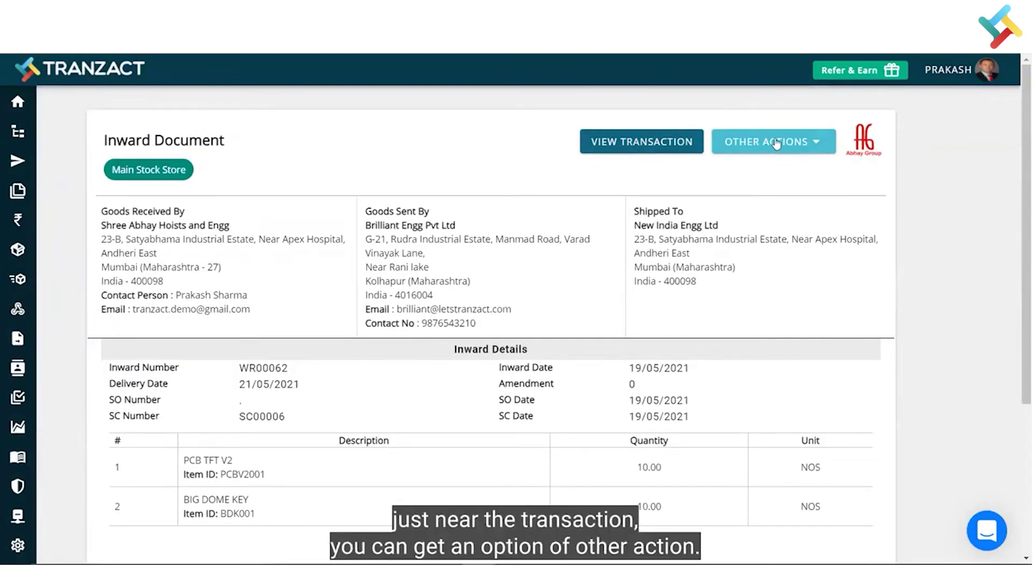
{"action": "left_click", "coordinate": [745, 141]}
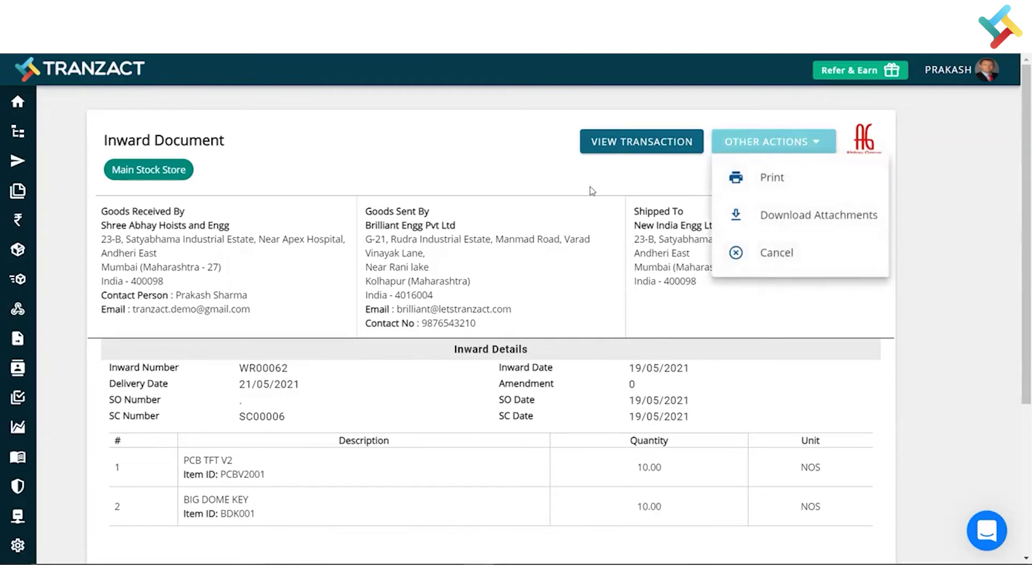
{"action": "left_click", "coordinate": [645, 143]}
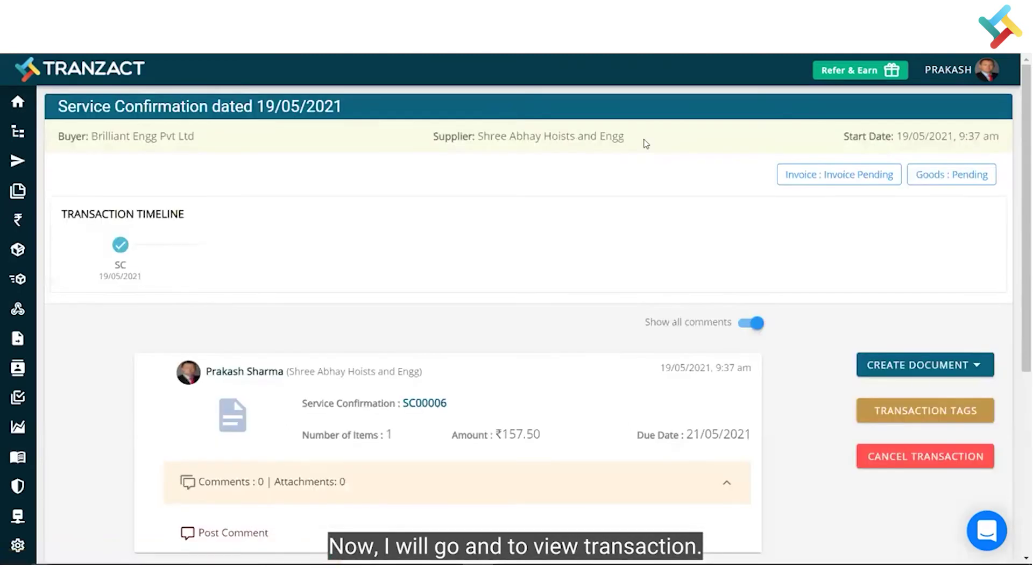
Scroll the transaction timeline down to the Inward Document WR00062 card.
{"action": "scroll", "coordinate": [581, 425], "scroll_direction": "down", "scroll_amount": 5}
{"action": "scroll", "coordinate": [581, 427], "scroll_direction": "down", "scroll_amount": 1}
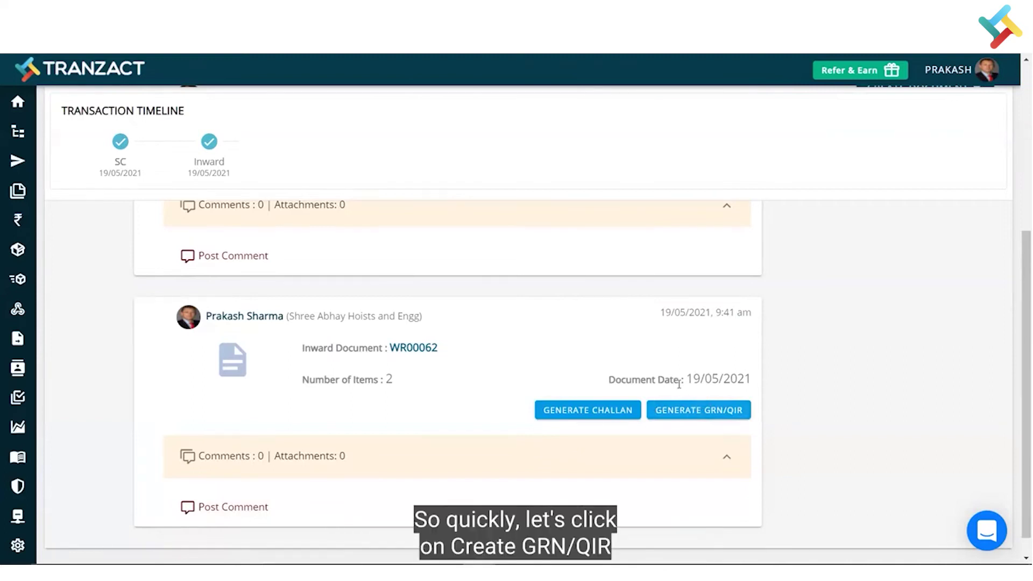
Generate GRN/QIR GRN00046 from inward WR00062 and review its two item rows.
{"action": "left_click", "coordinate": [679, 417]}
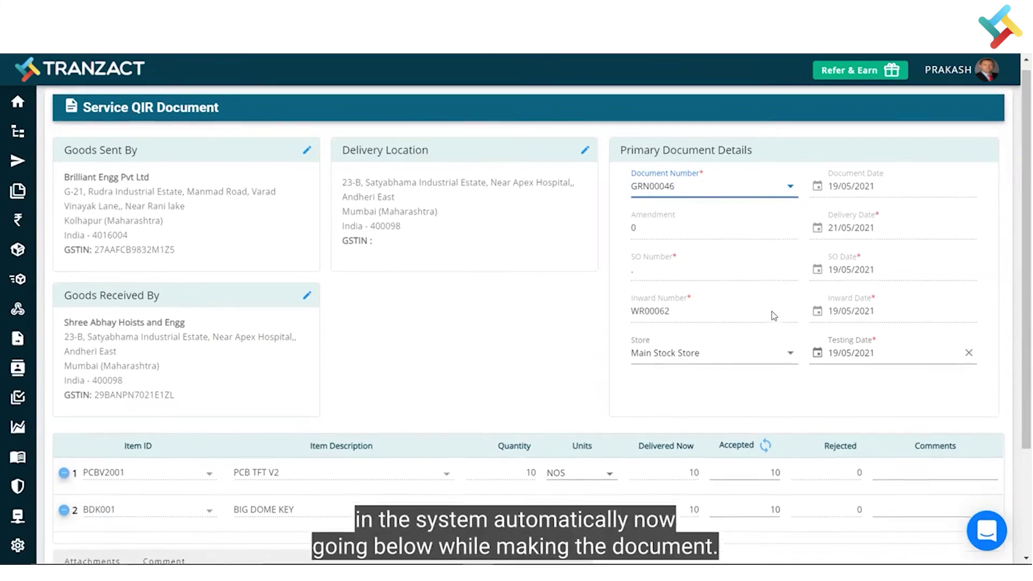
{"action": "scroll", "coordinate": [772, 311], "scroll_direction": "down", "scroll_amount": 3}
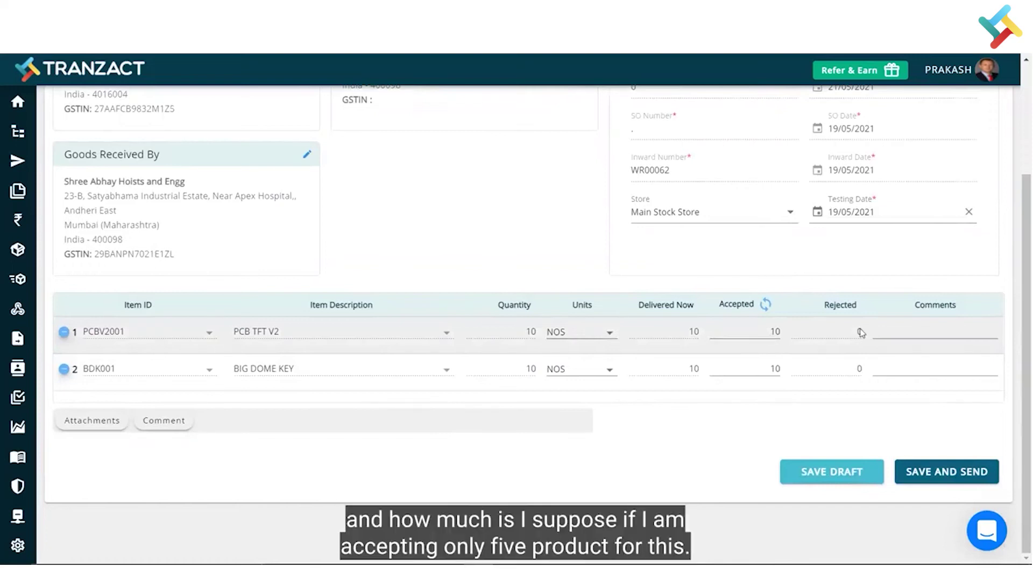
Change the PCB TFT V2 accepted quantity from 10 to 5, then save and send the QIR.
{"action": "left_click", "coordinate": [775, 329]}
{"action": "key", "text": "BackSpace"}
{"action": "key", "text": "BackSpace"}
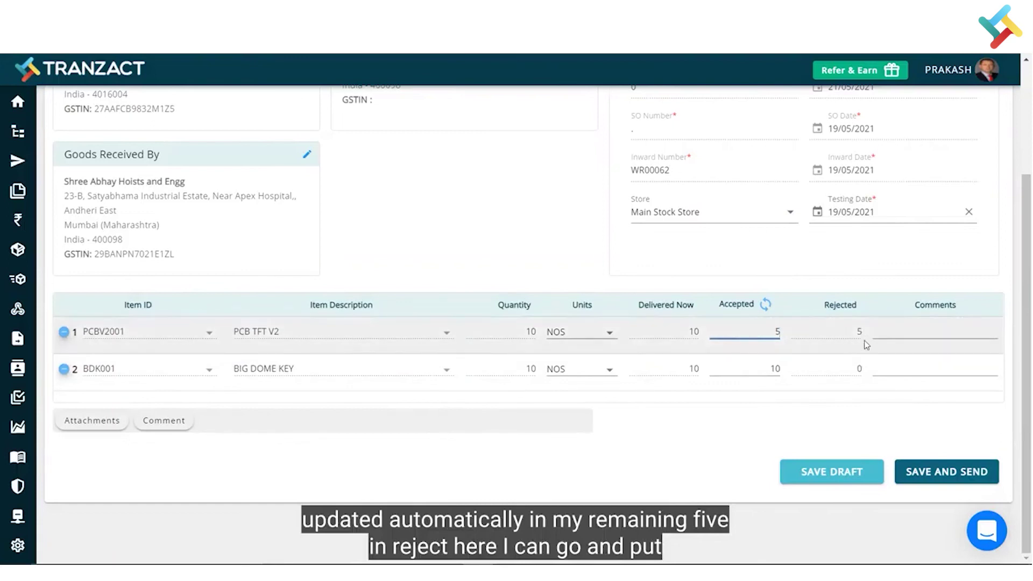
{"action": "left_click", "coordinate": [618, 438]}
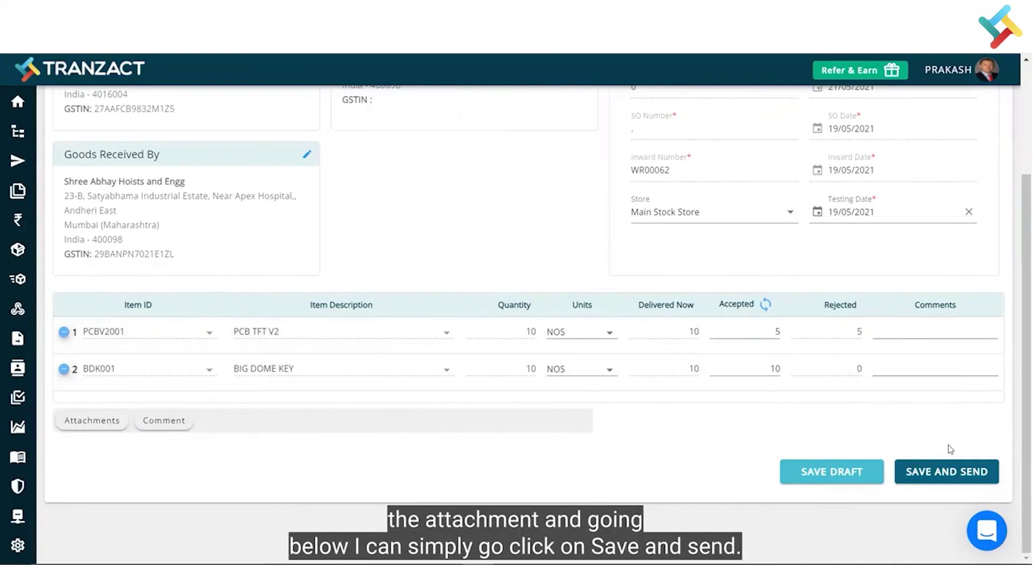
{"action": "left_click", "coordinate": [939, 472]}
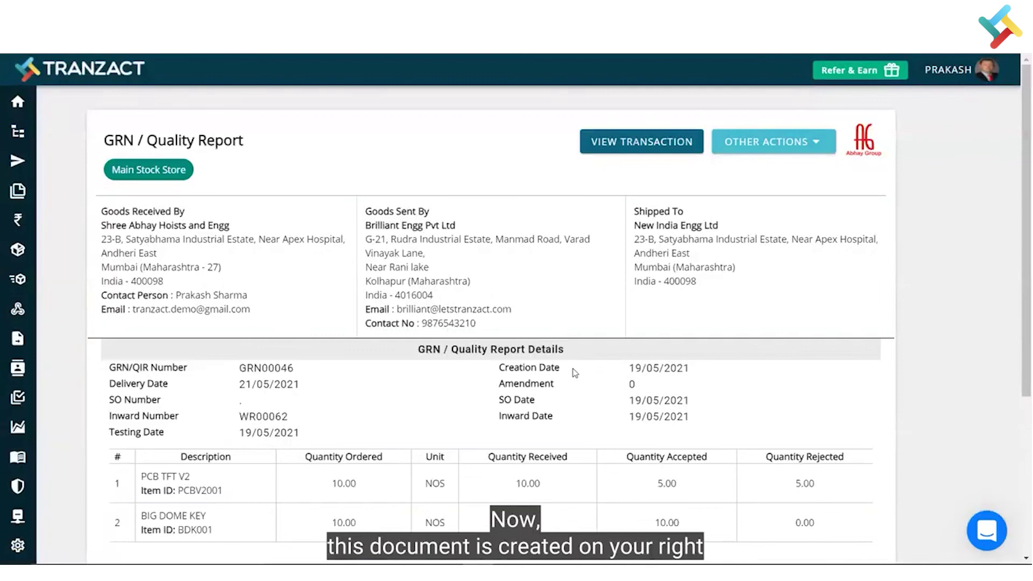
Show the Other Actions menu on the GRN00046 quality report.
{"action": "left_click", "coordinate": [773, 142]}
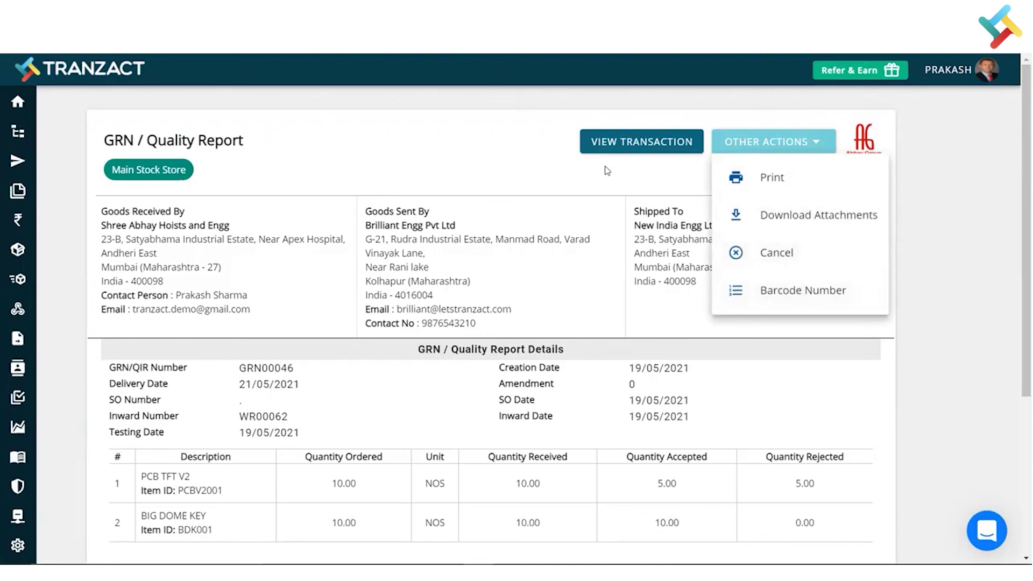
Go back to the Service Confirmation transaction and look over its new GRN00046 stage.
{"action": "left_click", "coordinate": [628, 145]}
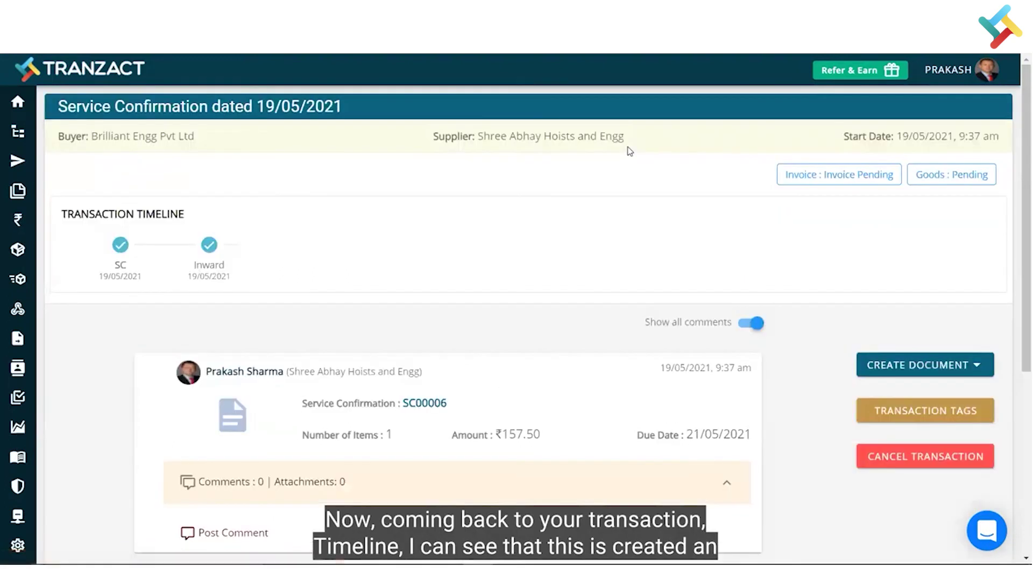
{"action": "scroll", "coordinate": [547, 486], "scroll_direction": "down", "scroll_amount": 10}
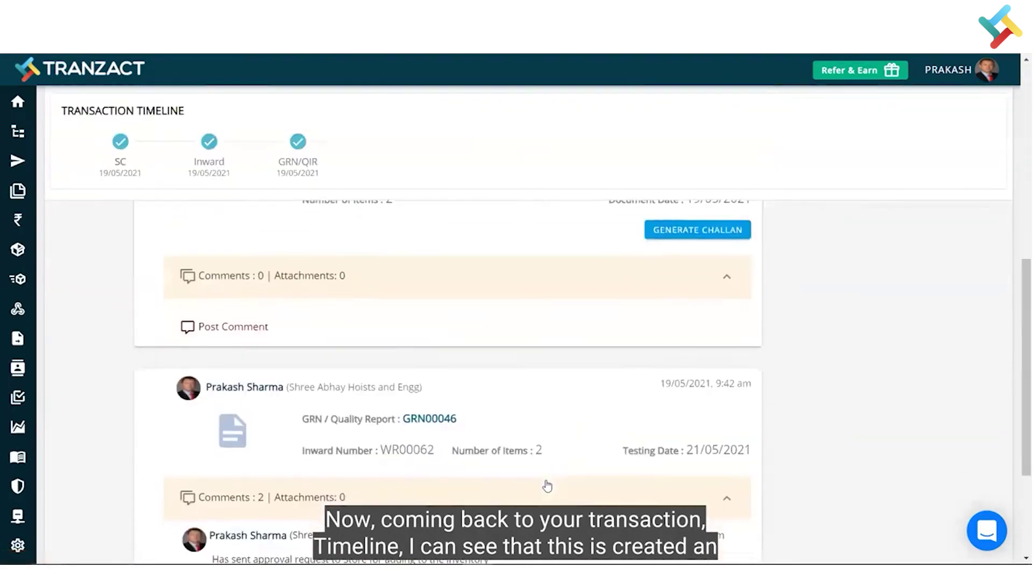
{"action": "scroll", "coordinate": [645, 353], "scroll_direction": "up", "scroll_amount": 2}
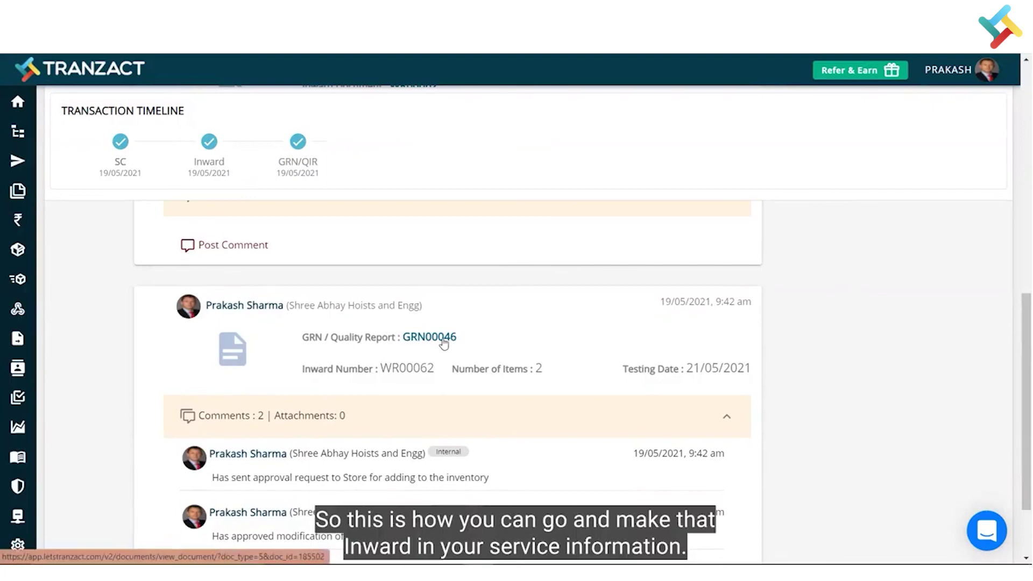
{"action": "scroll", "coordinate": [443, 343], "scroll_direction": "up", "scroll_amount": 15}
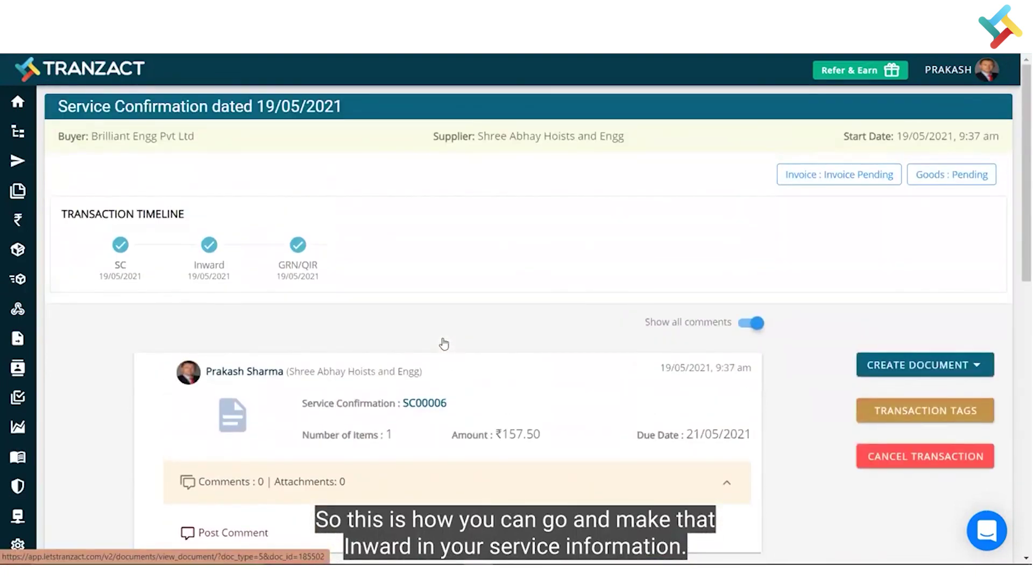